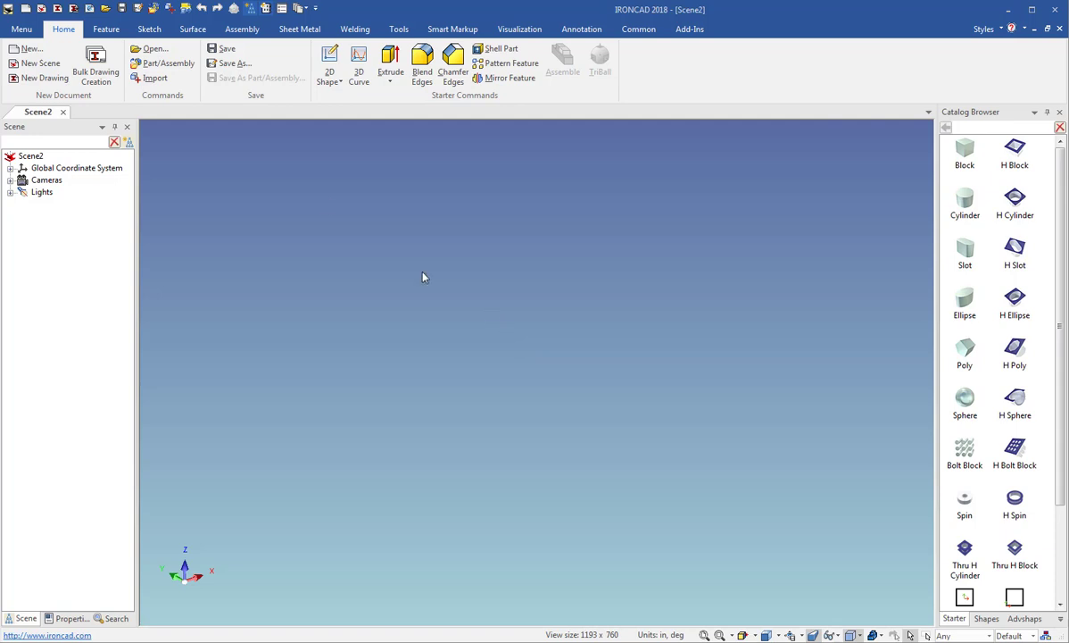
Start a new 2D sketch with its plane placed at the origin.
left_click(149, 29)
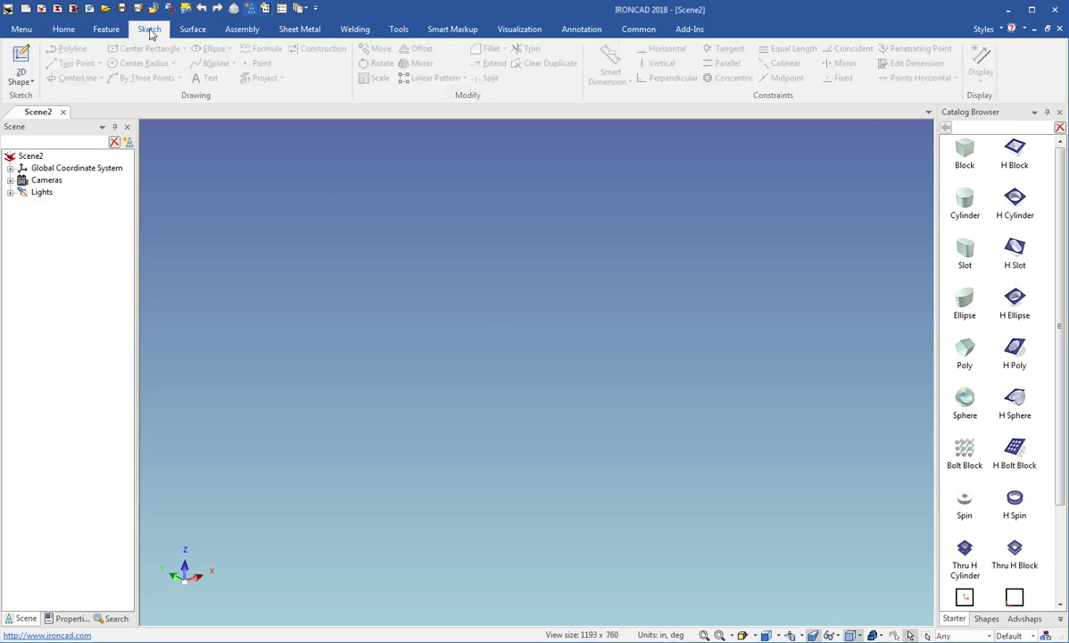
left_click(20, 67)
left_click(72, 81)
left_click(500, 323)
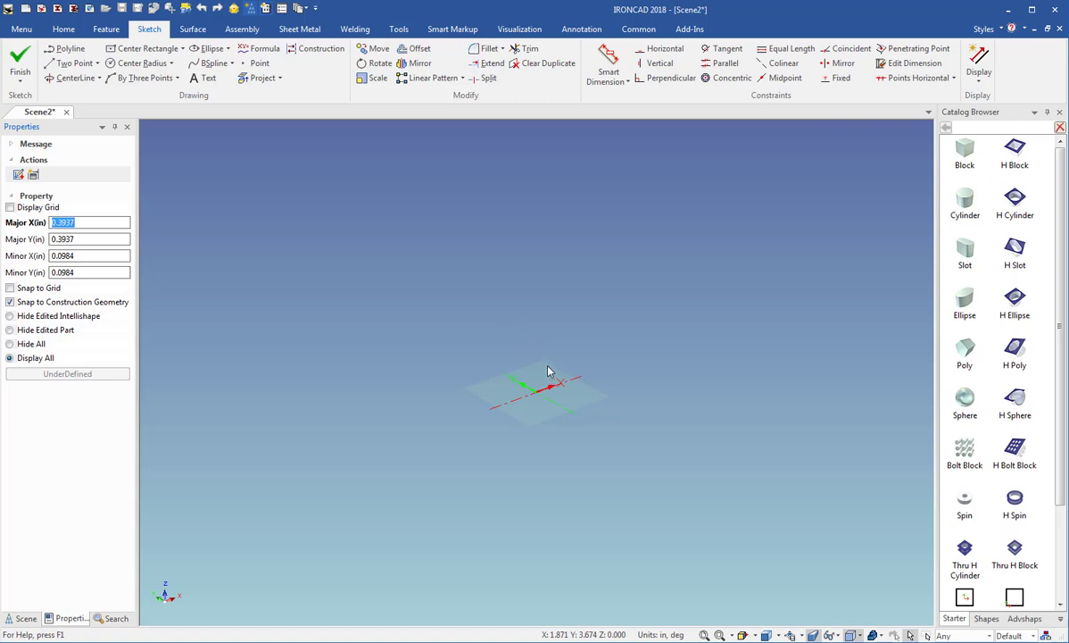
Draw an S-shaped B-spline from the upper right down to the origin and finish the sketch.
left_click(207, 64)
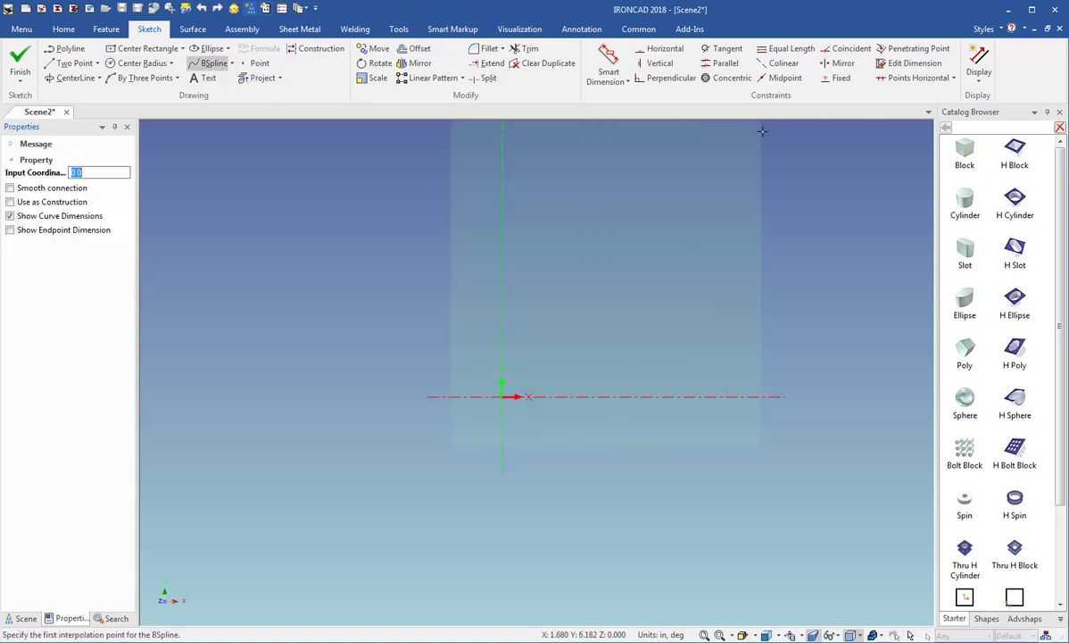
left_click(857, 134)
left_click(711, 178)
left_click(675, 305)
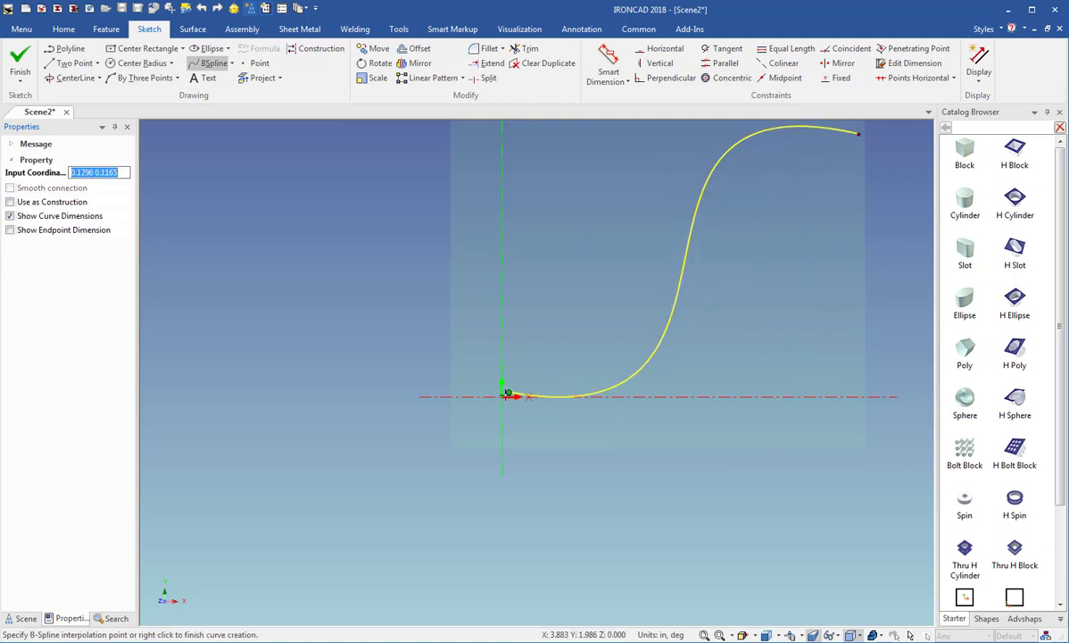
left_click(503, 397)
right_click(502, 396)
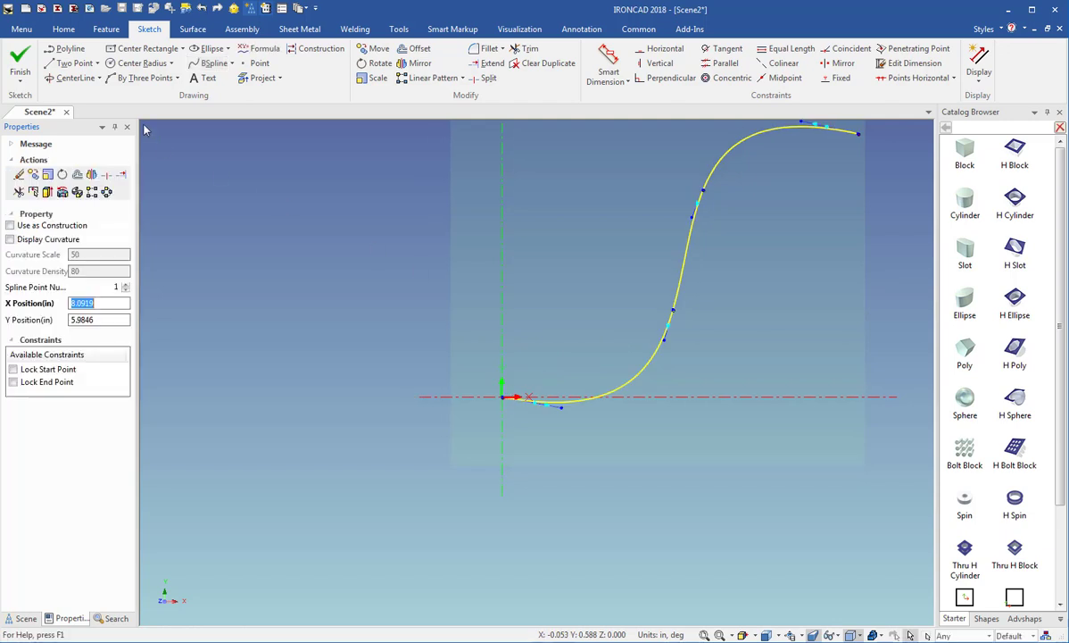
left_click(34, 62)
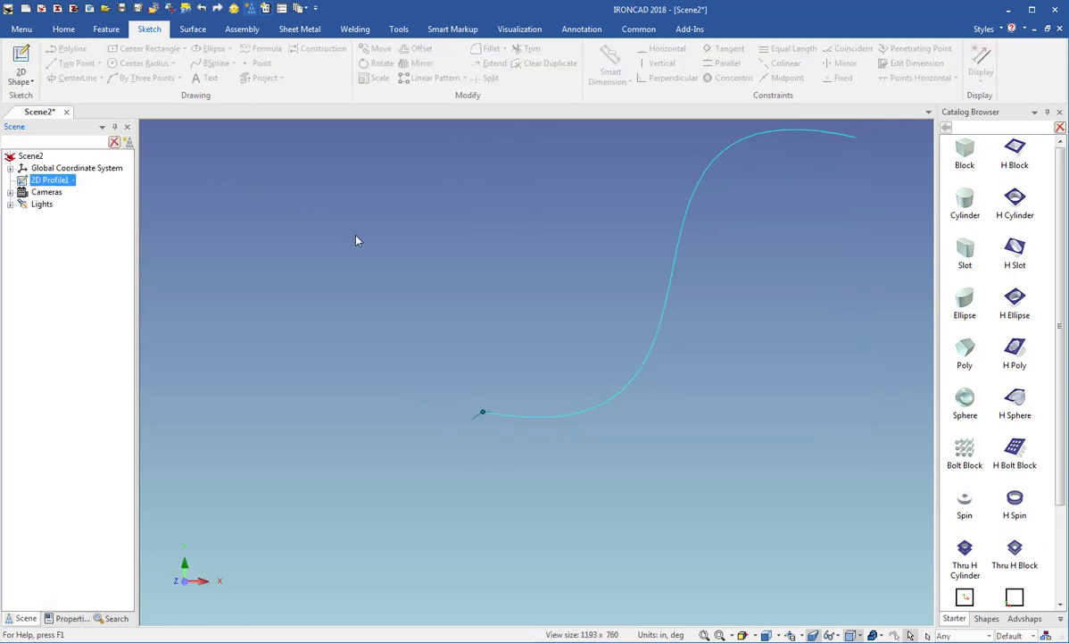
middle_click_drag(405, 311, 665, 382)
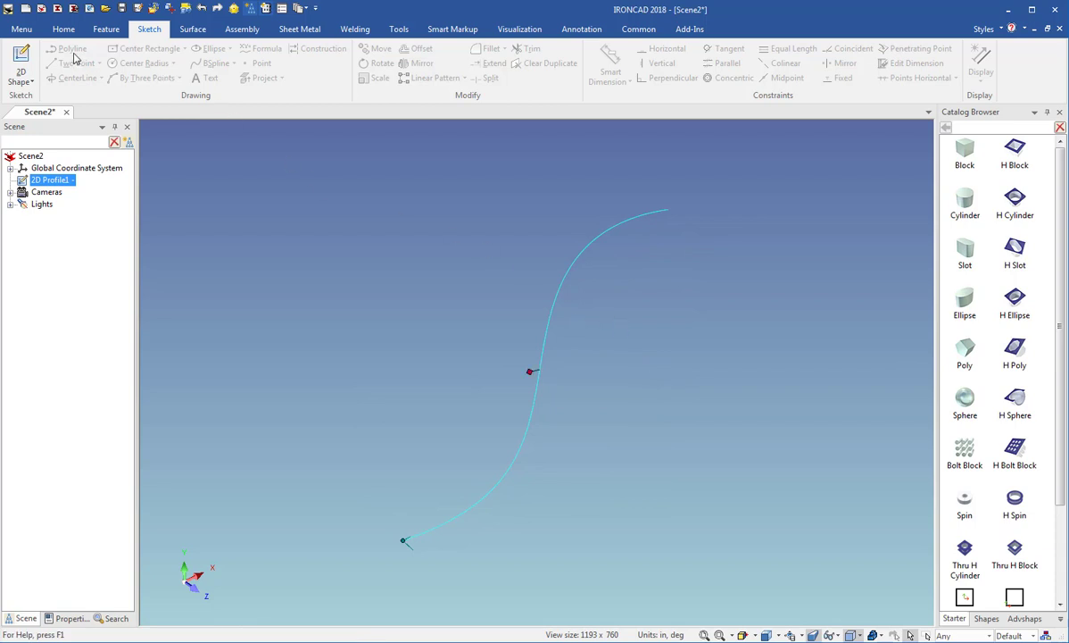
Place a new sketch plane normal to the curve at its upper end.
left_click(21, 55)
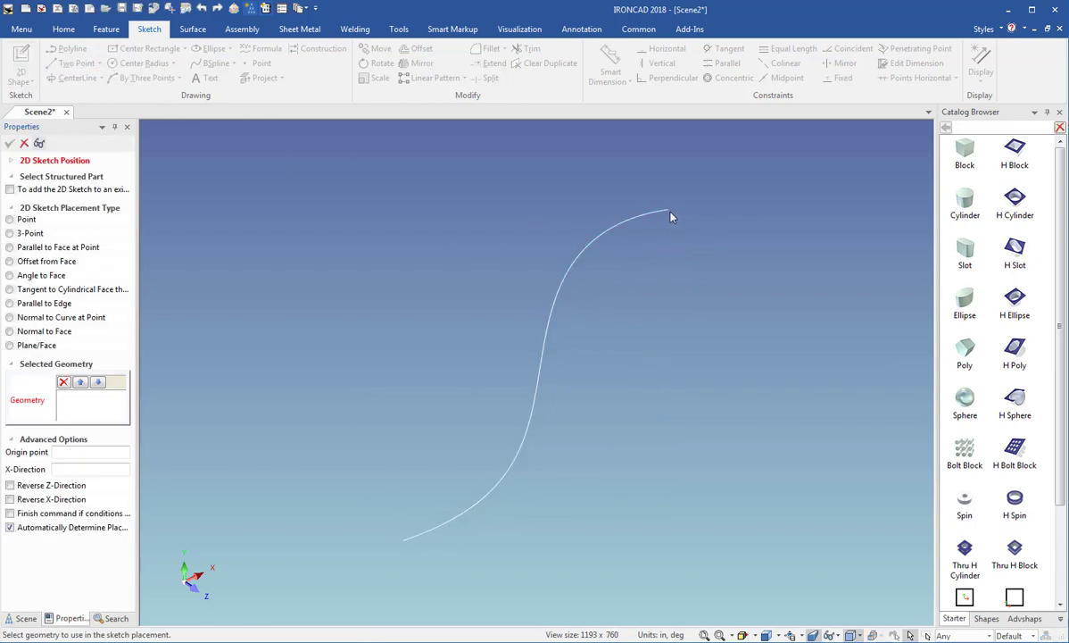
left_click(45, 317)
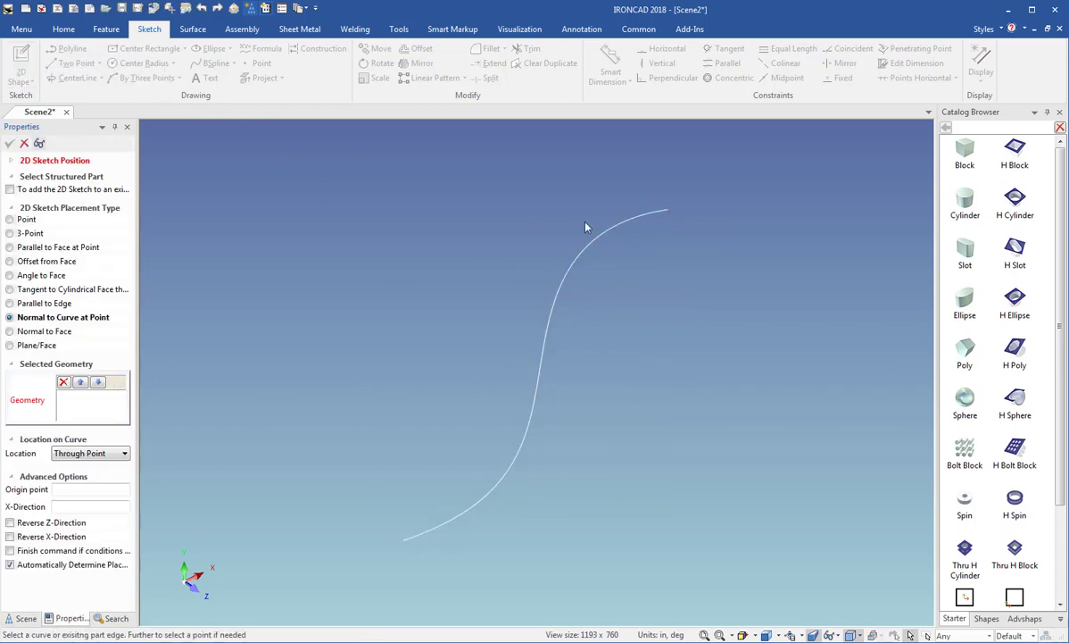
left_click(671, 214)
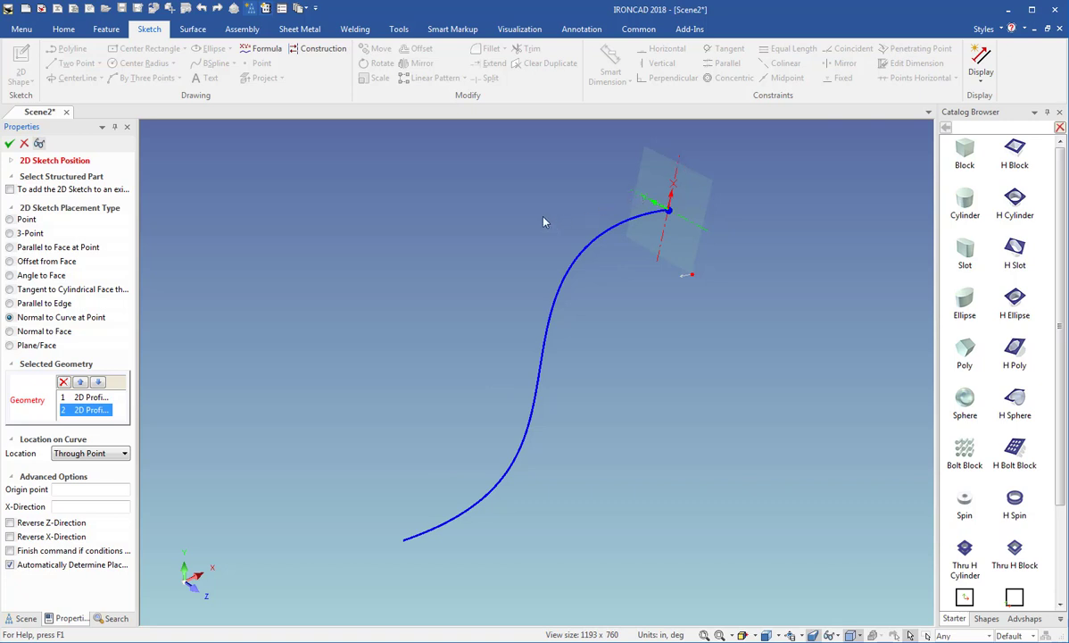
left_click(9, 142)
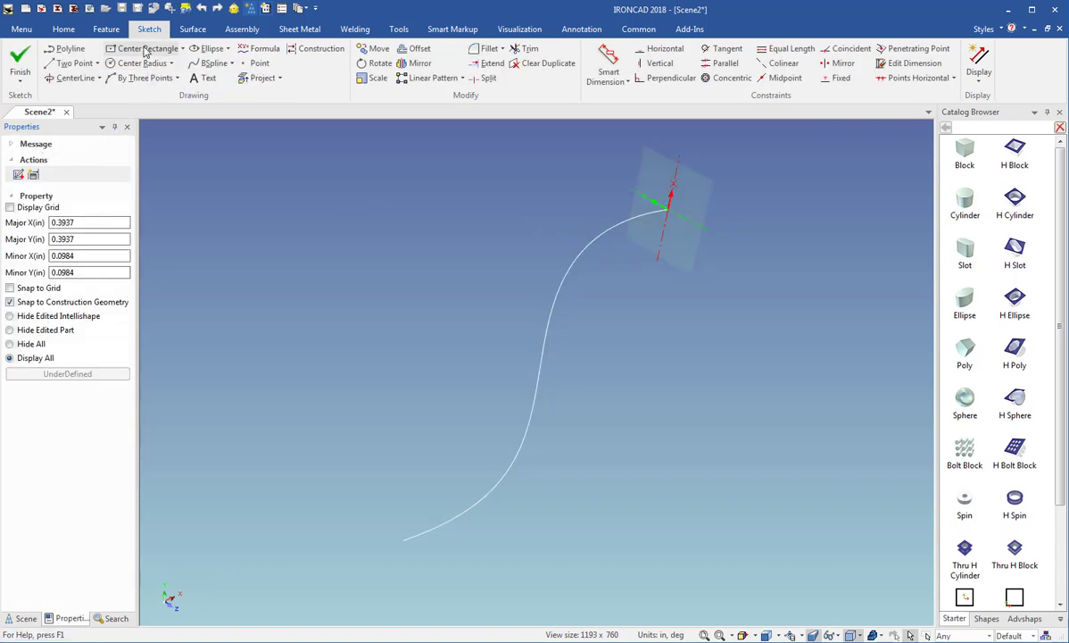
Draw a centre rectangle on the curve's upper end and finish the sketch.
left_click(143, 49)
left_click(662, 206)
left_click(727, 191)
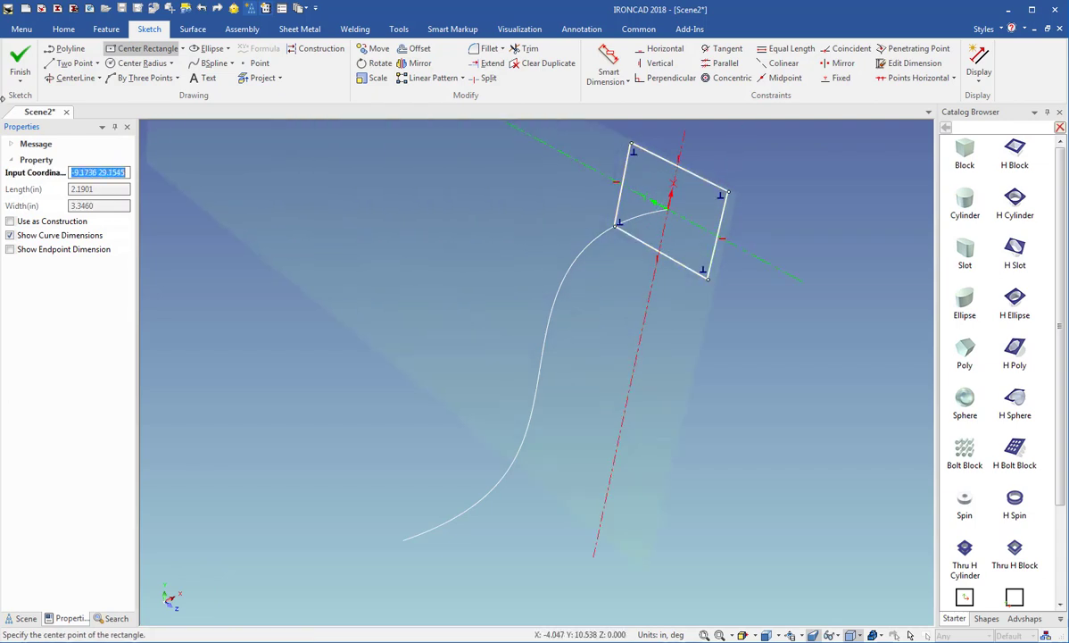
left_click(20, 59)
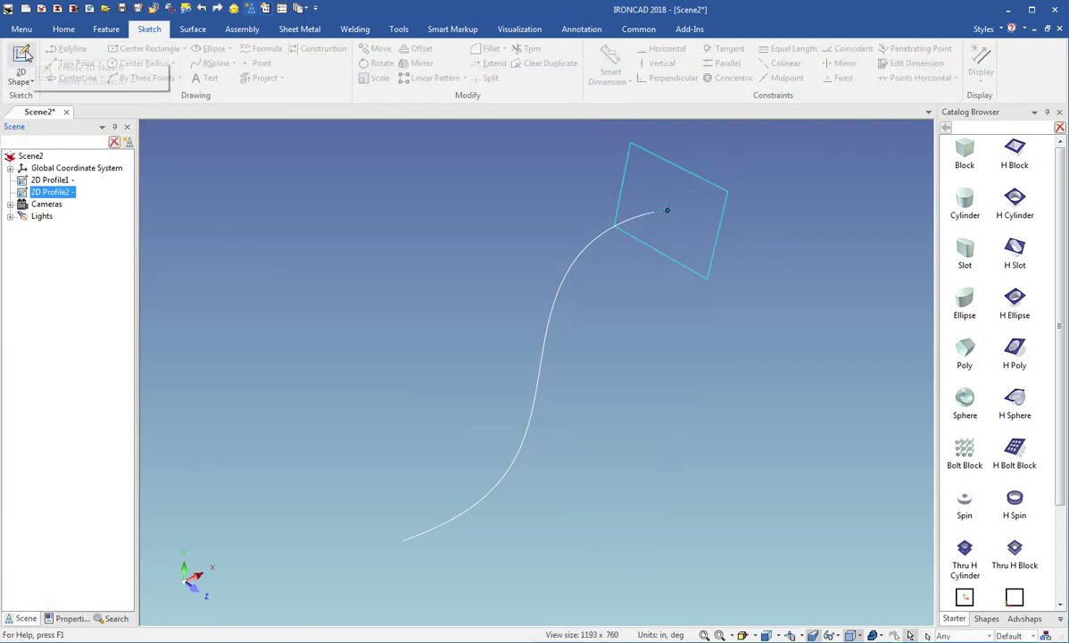
Place a new sketch plane normal to the curve at its lower end.
left_click(28, 50)
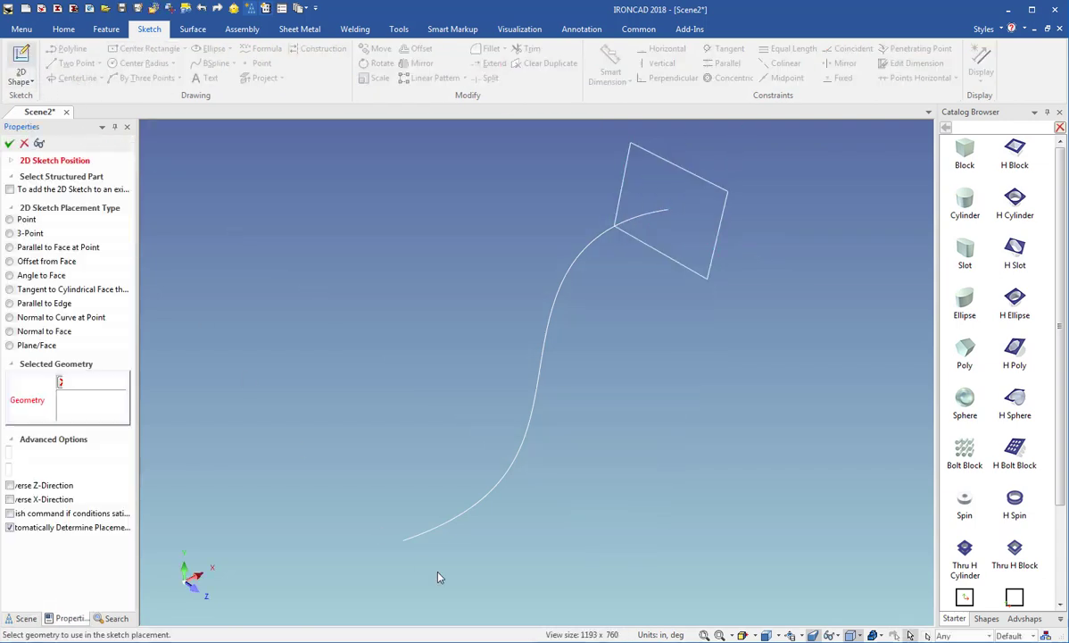
left_click(89, 317)
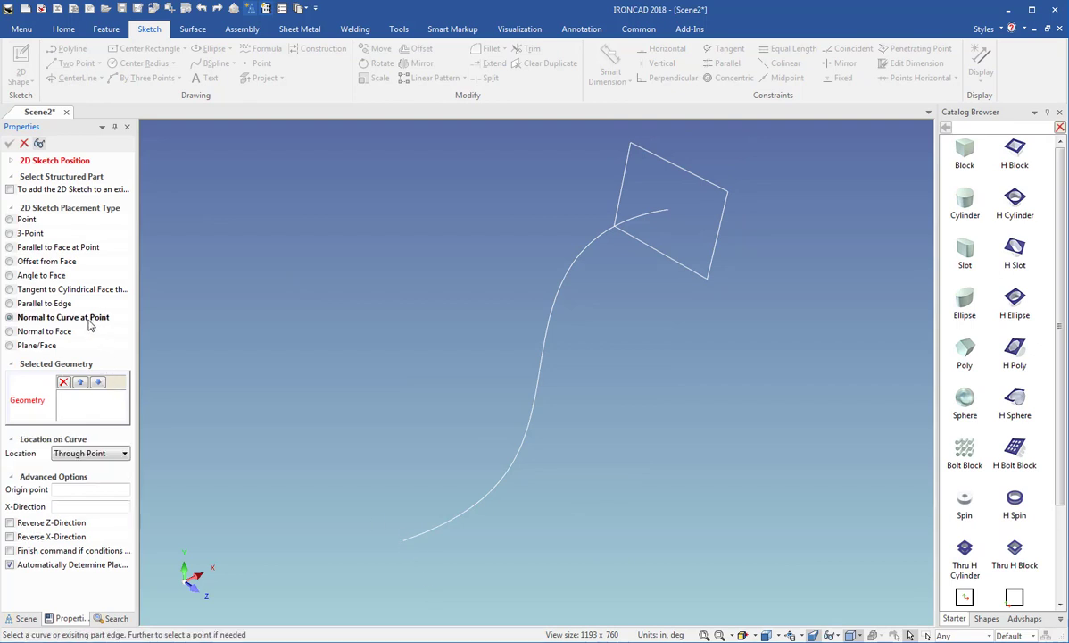
left_click(404, 542)
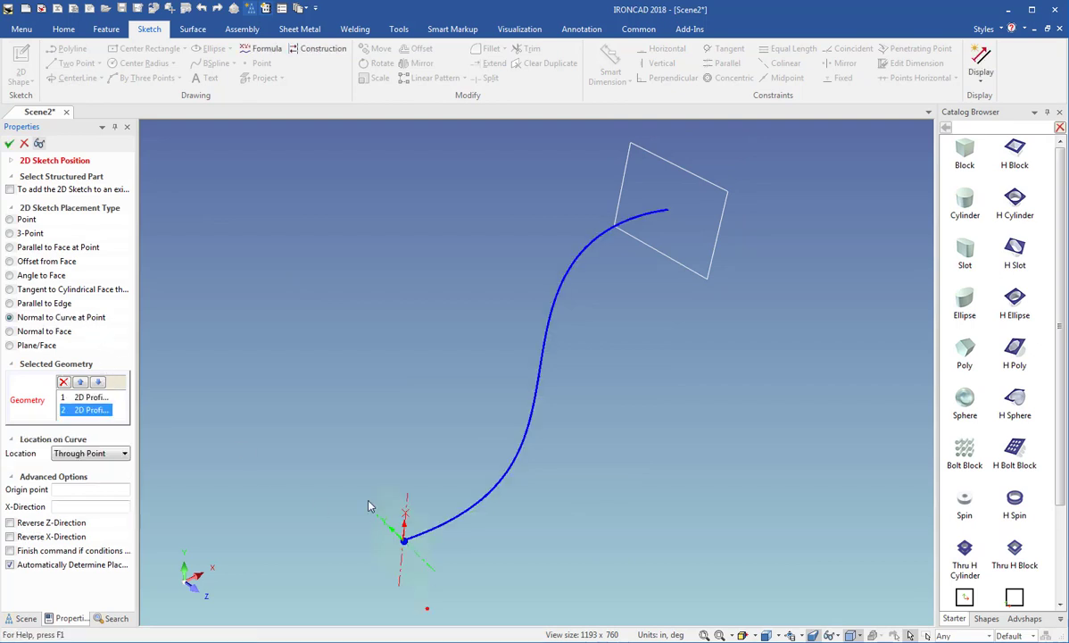
left_click(9, 143)
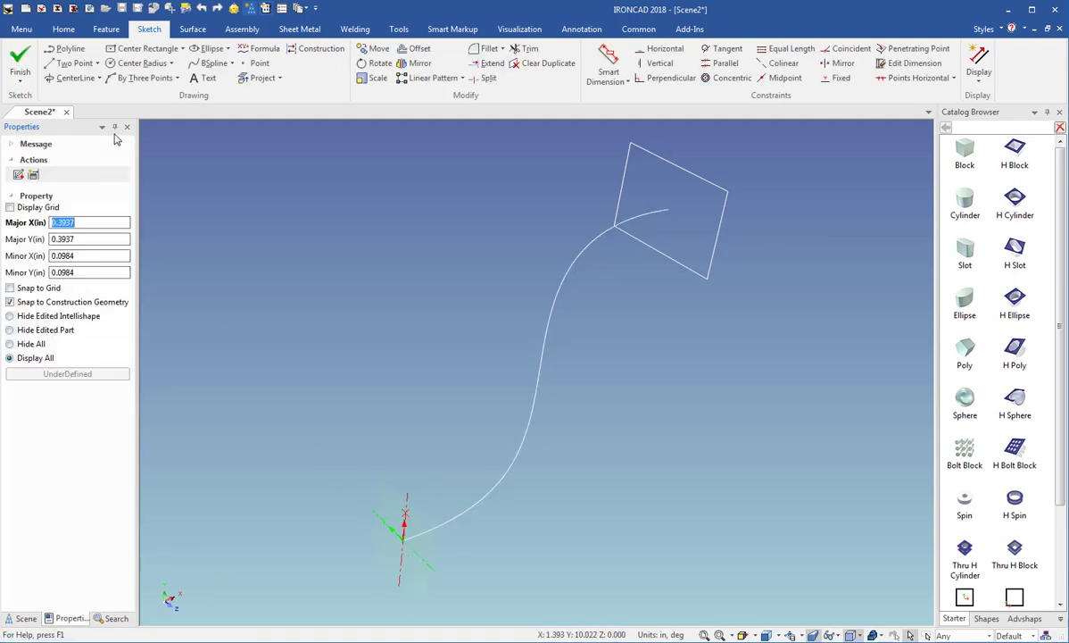
Draw a small centre-radius circle on the curve's lower end and finish the sketch.
left_click(139, 66)
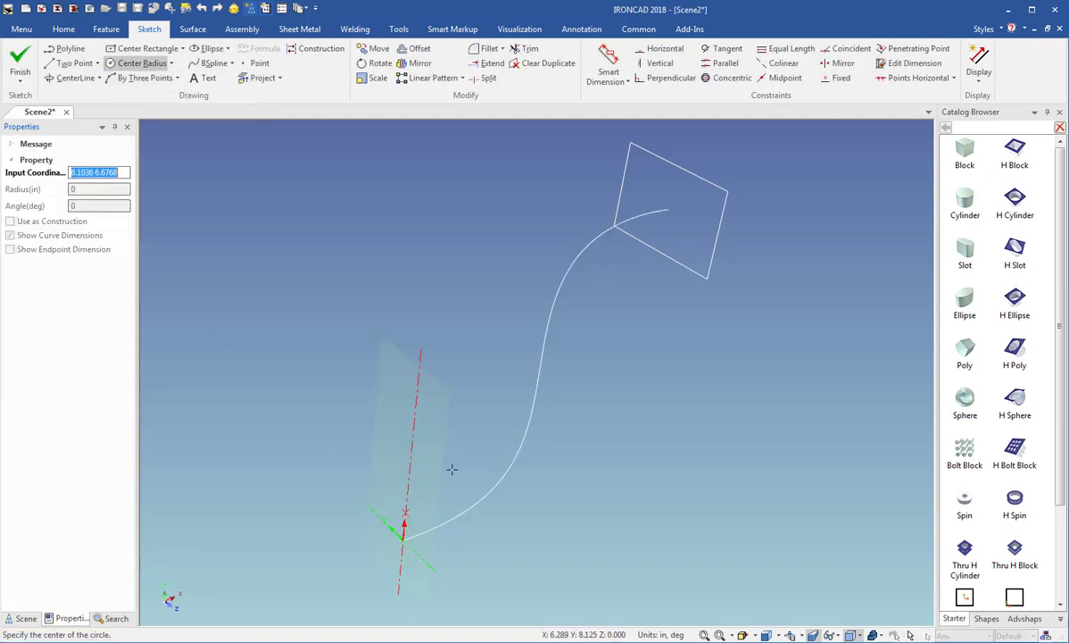
left_click(403, 540)
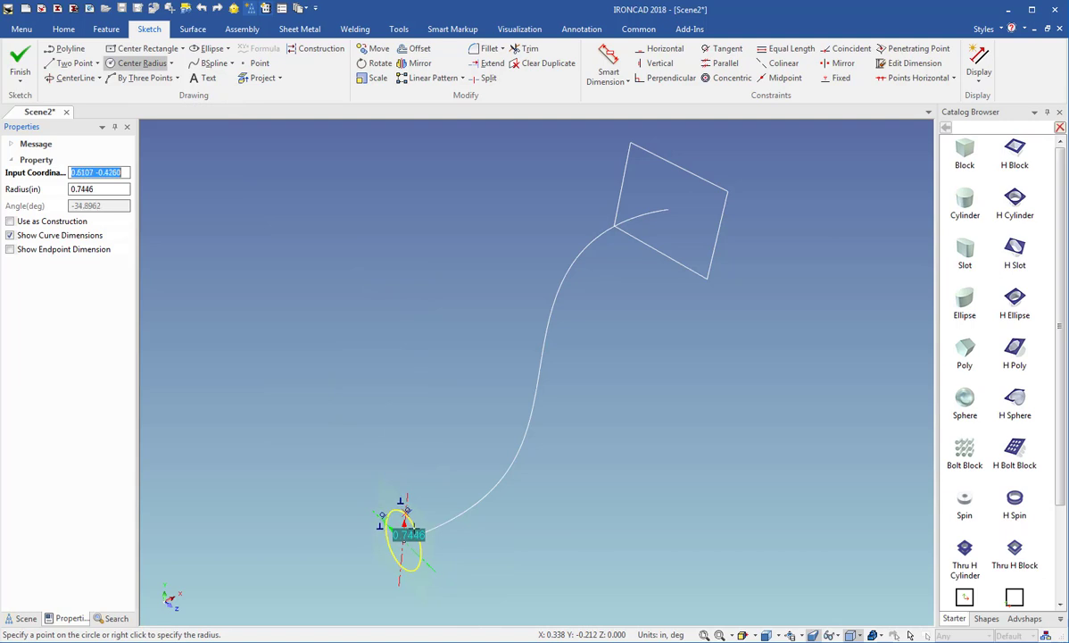
left_click(412, 533)
left_click(19, 59)
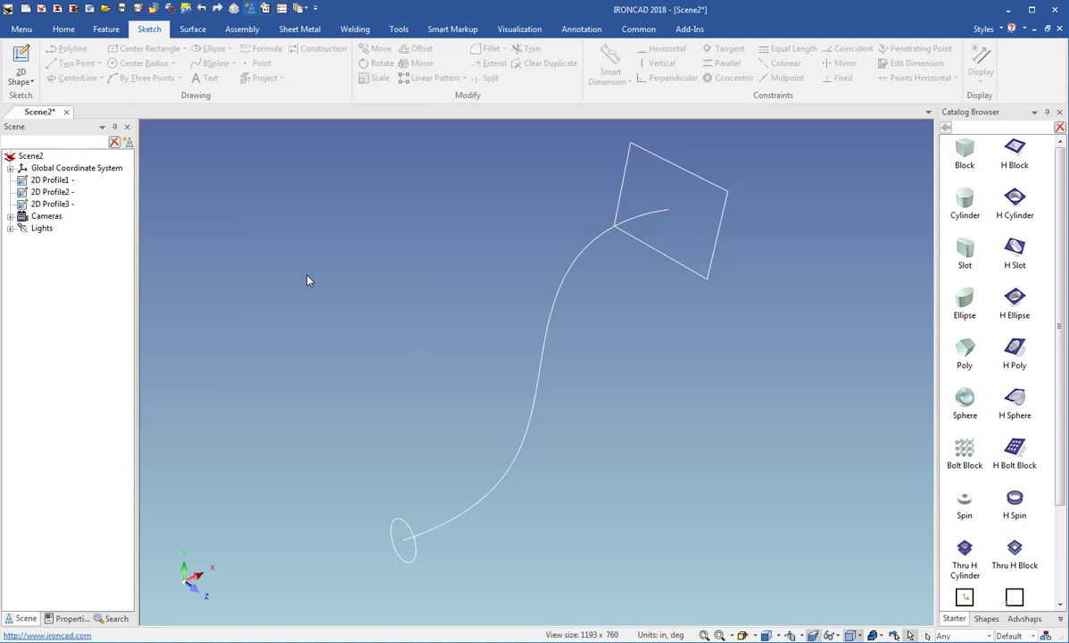
Start a Loft feature that creates a new standalone part.
left_click(106, 29)
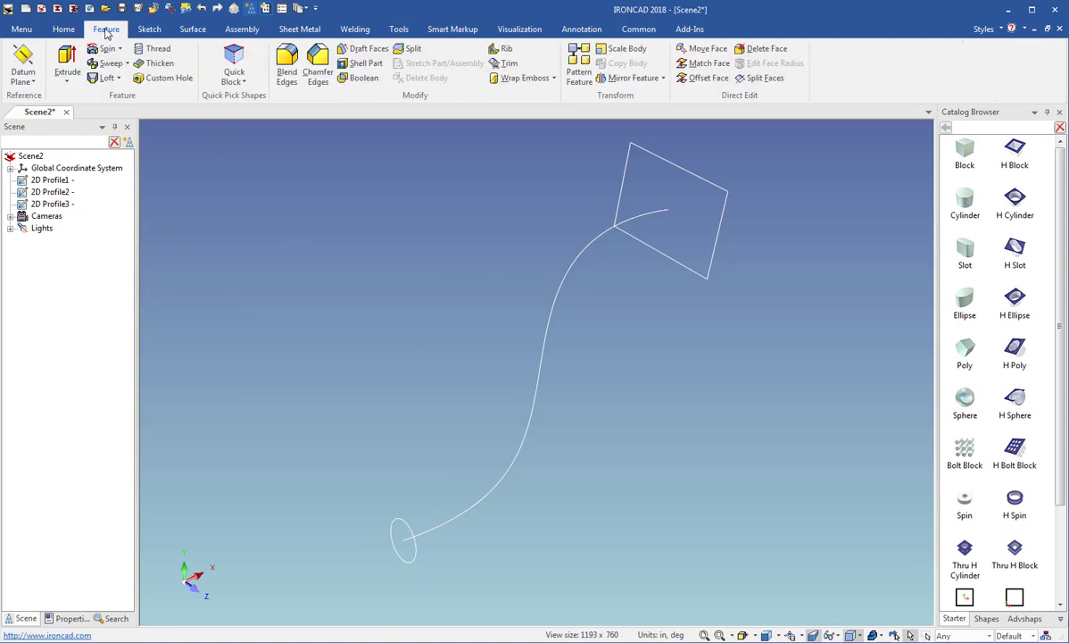
left_click(105, 79)
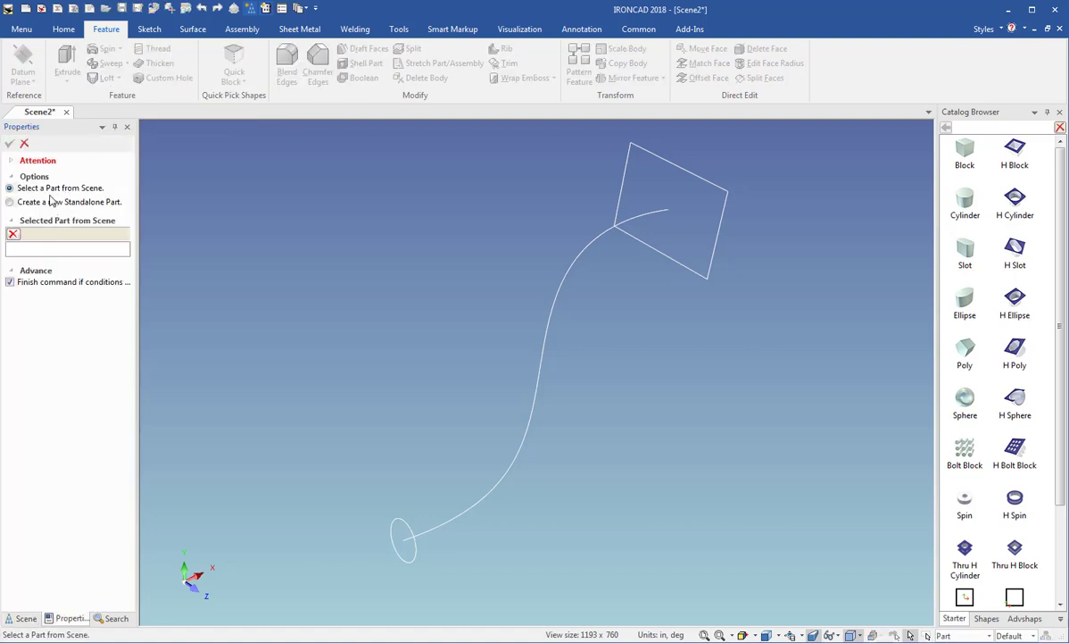
left_click(48, 204)
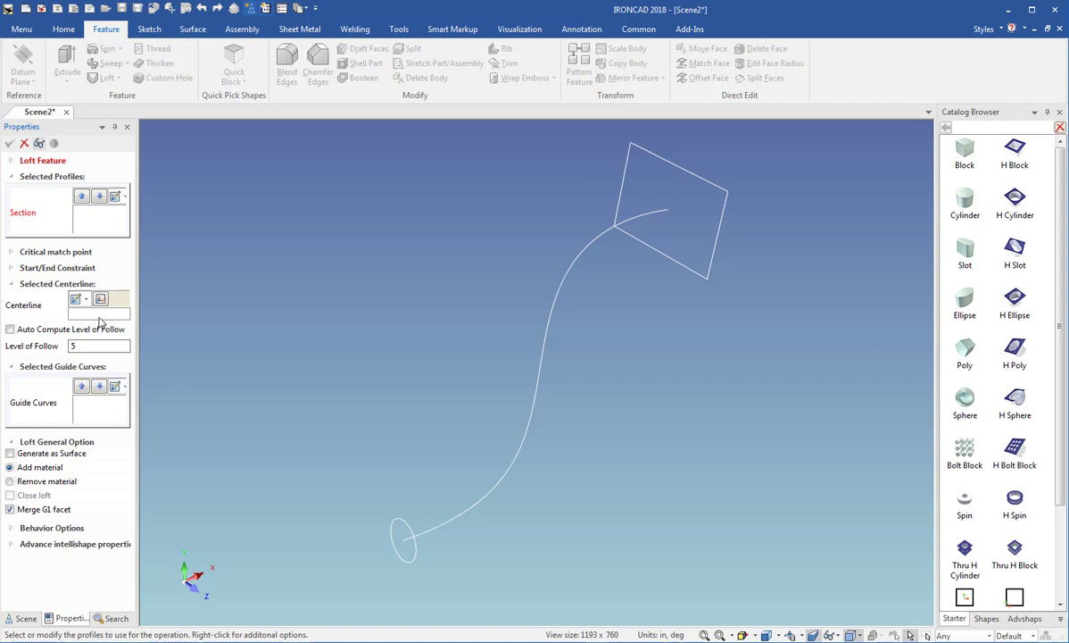
Pick the circle, then the rectangle, as the loft's two sections.
left_click(411, 560)
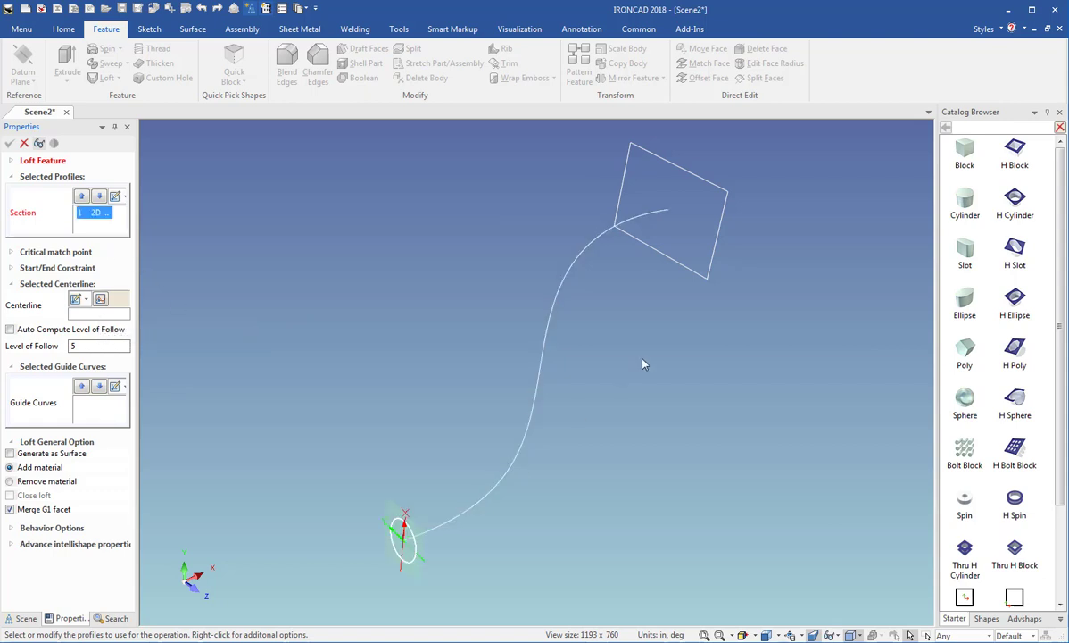
left_click(701, 281)
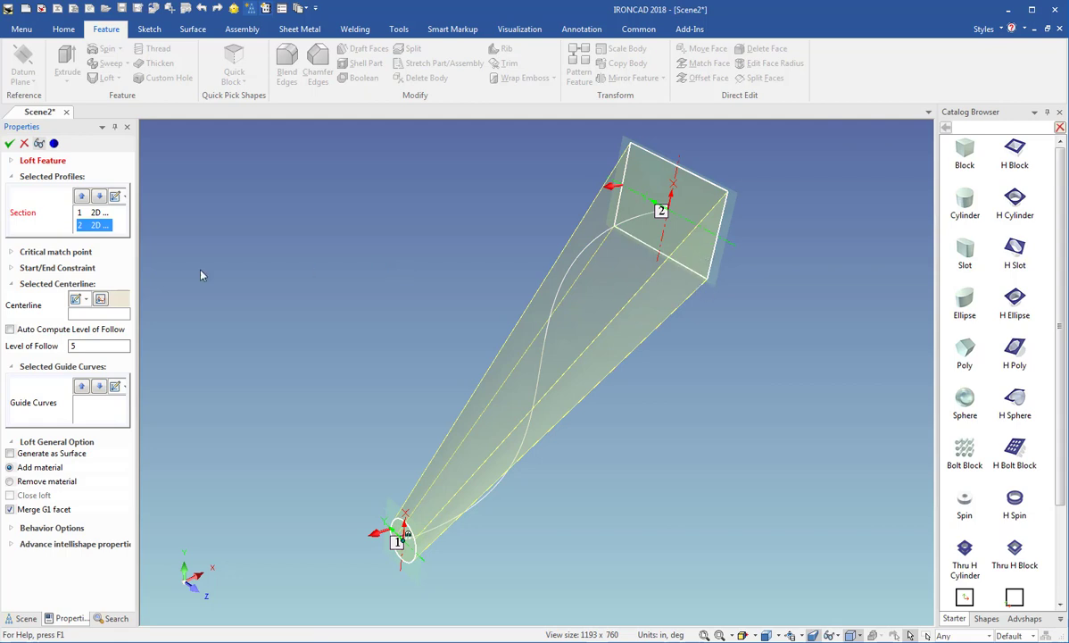
mouse_move(687, 466)
middle_mouse_down()
mouse_move(591, 417)
mouse_move(545, 415)
mouse_move(678, 458)
middle_mouse_up()
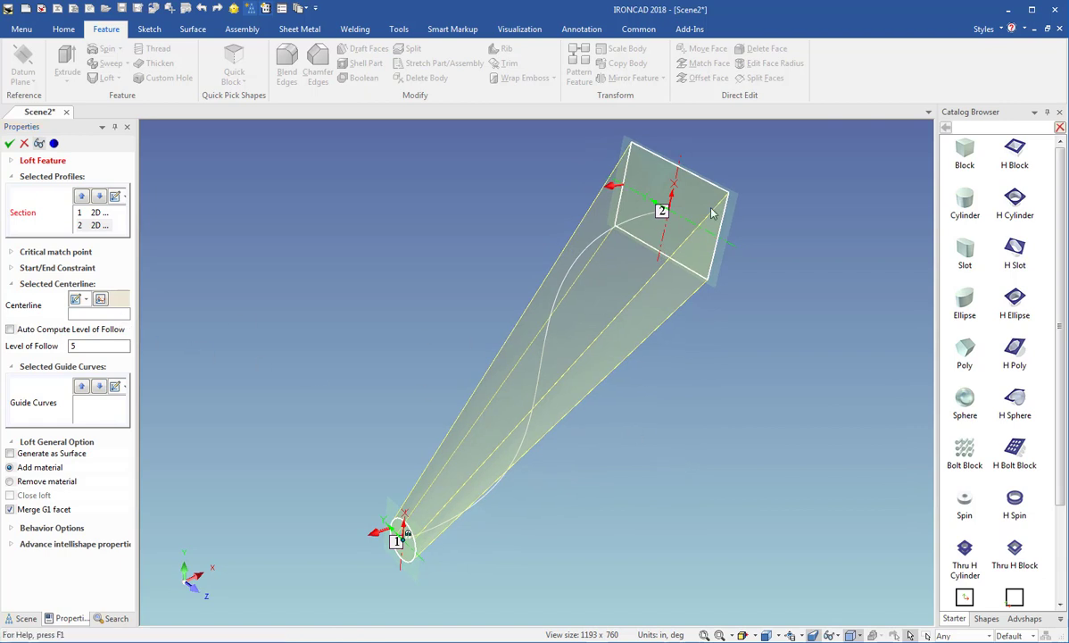
left_click(90, 311)
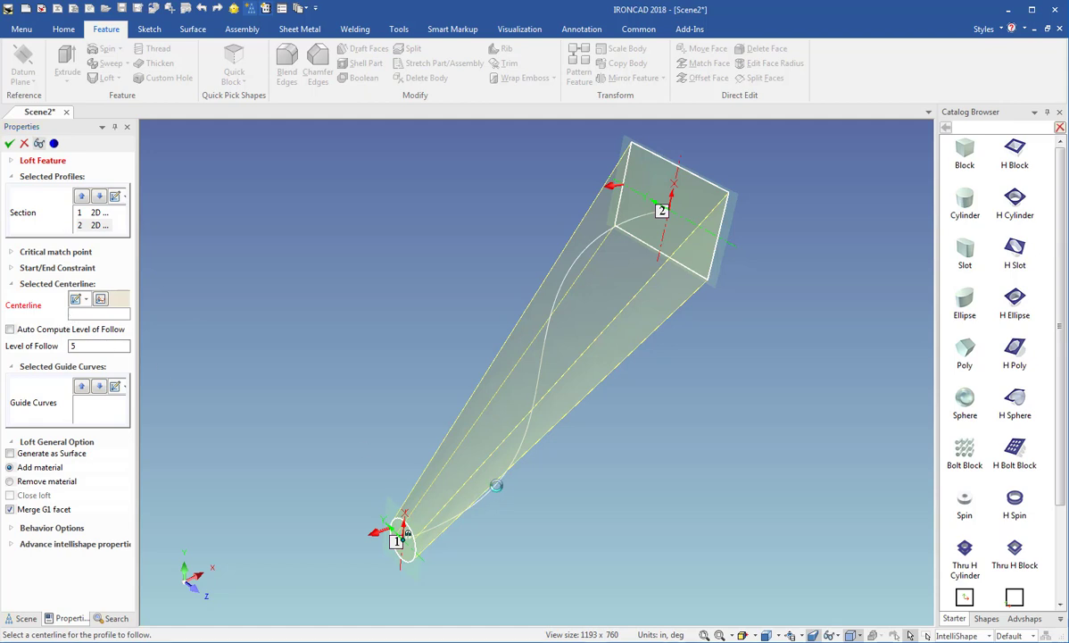
Assign the S-curve as the loft centerline with Level of Follow 1.
left_click(498, 489)
left_click_drag(566, 515, 484, 480)
left_click(73, 345)
left_click_drag(86, 346, 47, 346)
type("1")
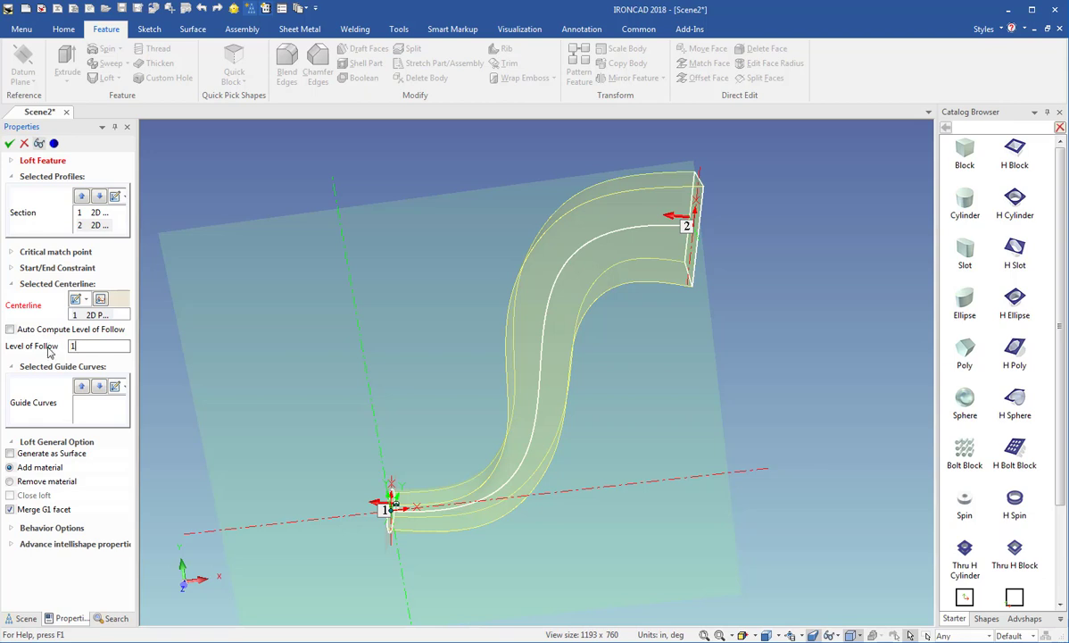
key("Return")
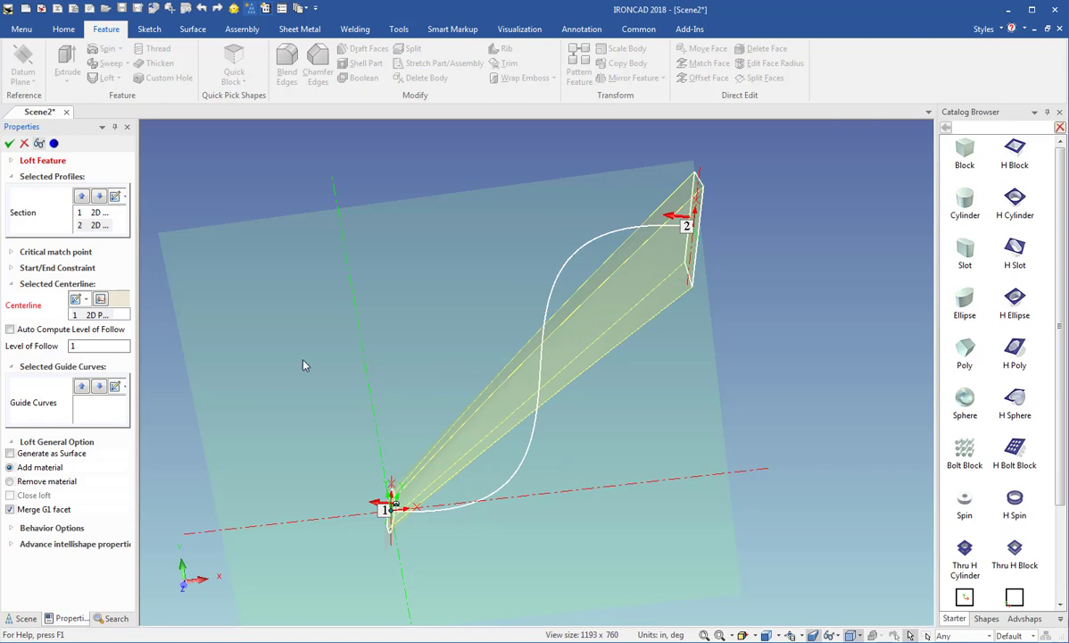
Step the Level of Follow through 2 and 3 to a final value of 5.
left_click_drag(104, 345, 50, 347)
type("2")
key("Return")
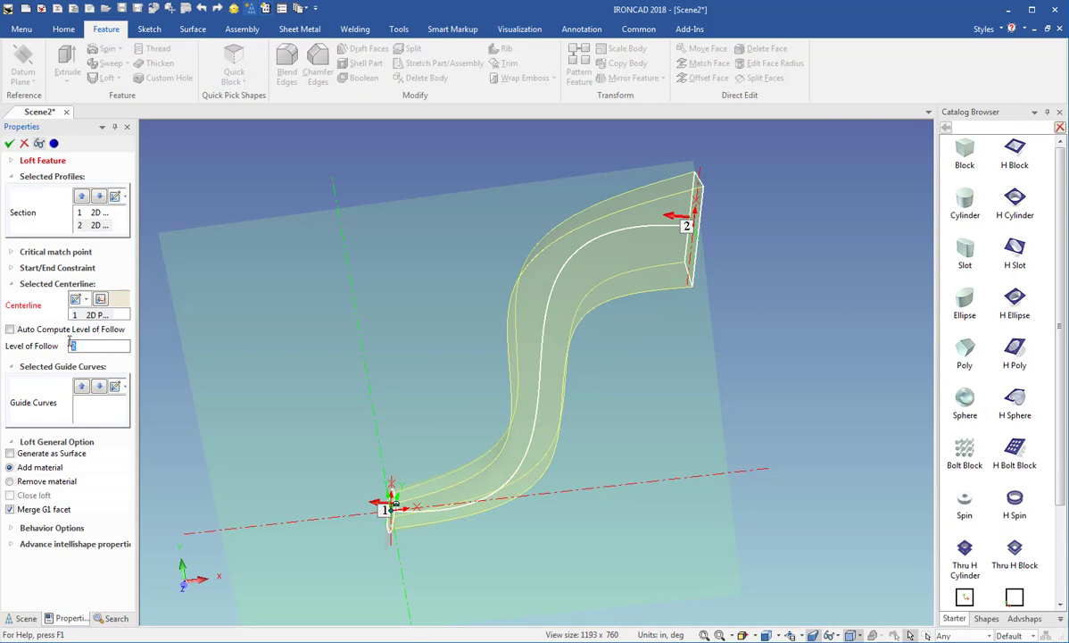
type("3")
key("Return")
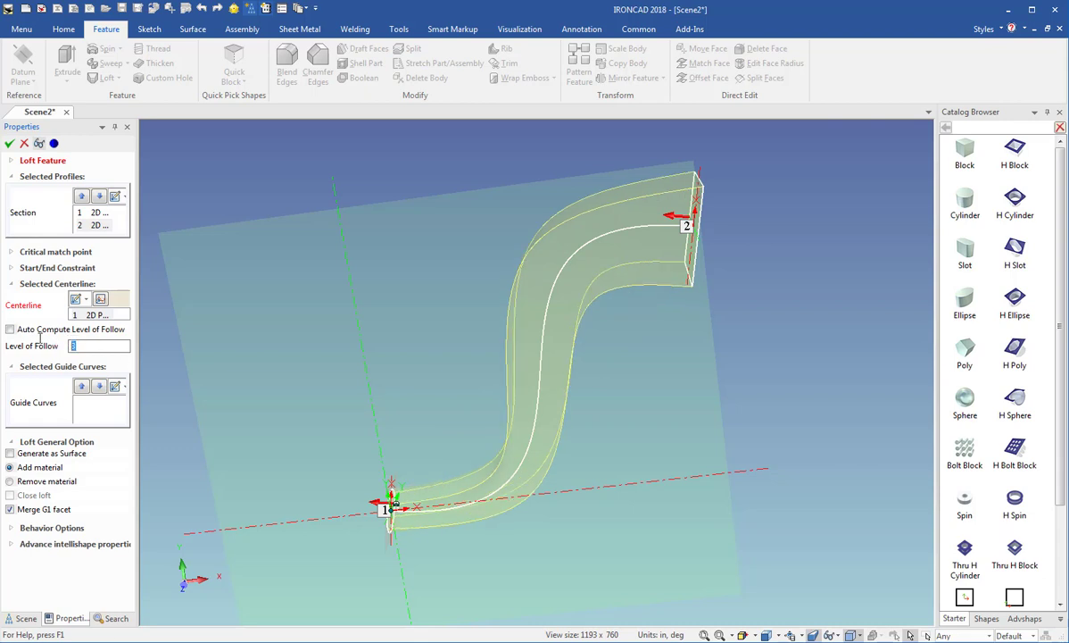
type("5")
key("Return")
middle_click_drag(299, 438, 401, 472)
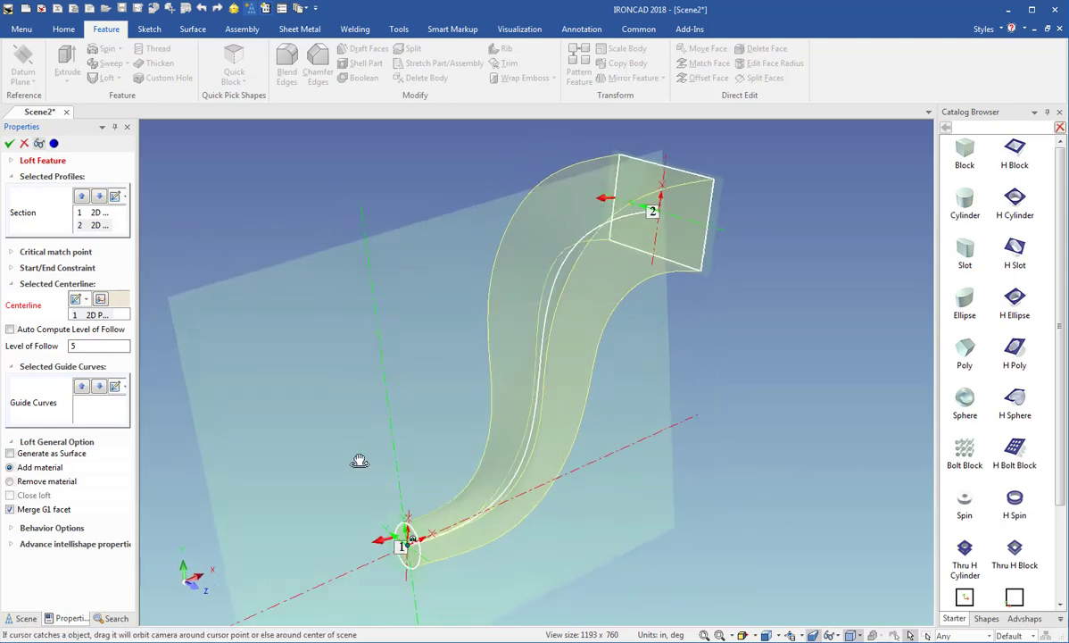
middle_click_drag(400, 472, 417, 346)
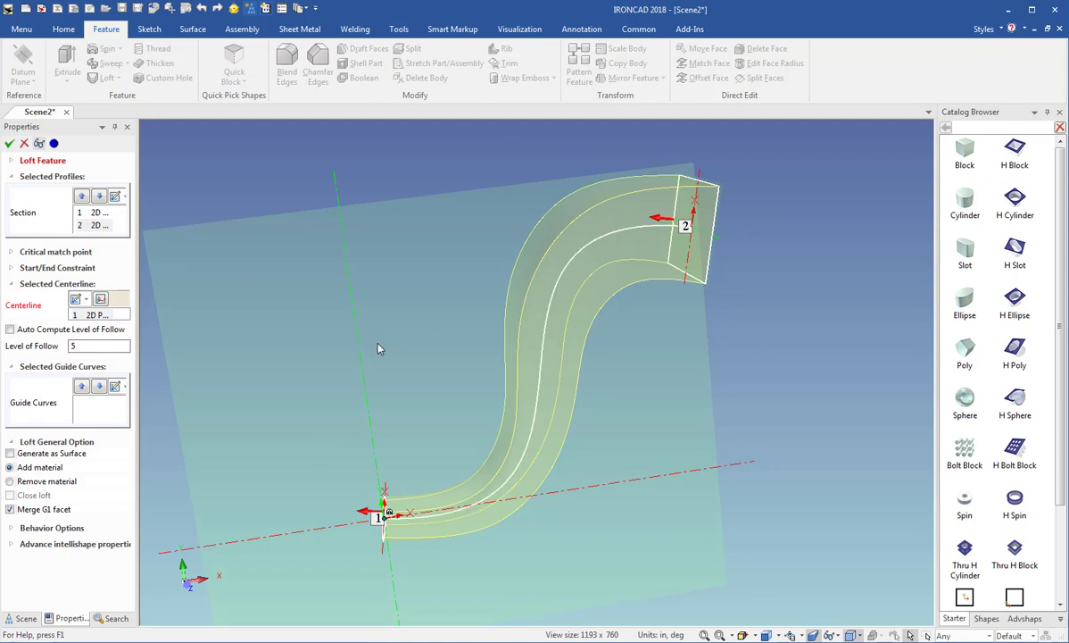
middle_click_drag(398, 373, 448, 405)
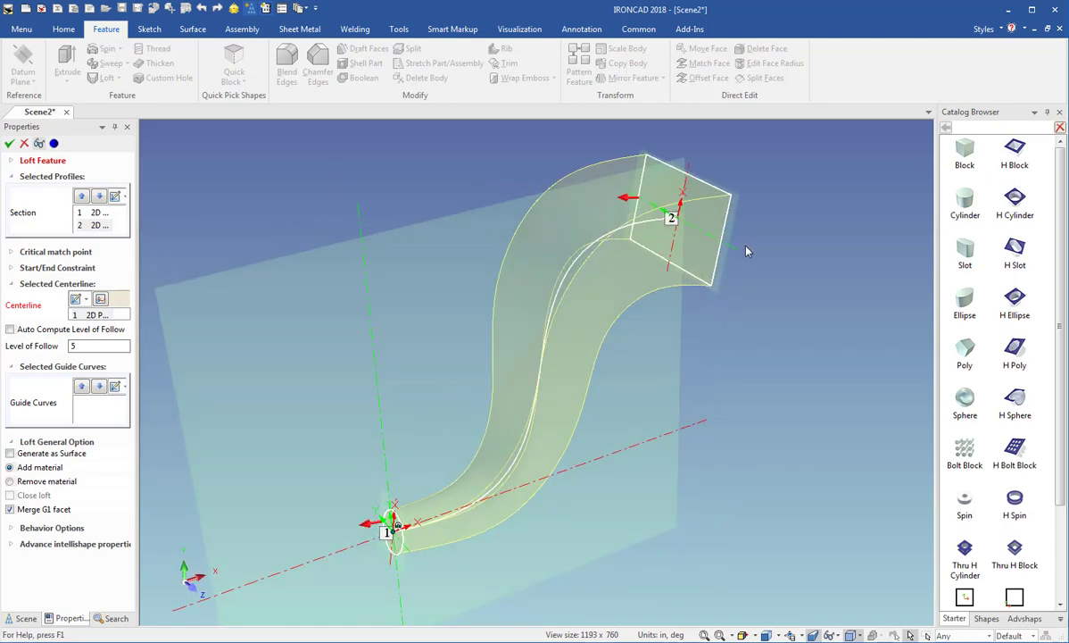
Confirm the loft as a solid part and select it.
left_click(9, 145)
mouse_move(399, 407)
middle_mouse_down()
mouse_move(481, 468)
mouse_move(554, 380)
middle_mouse_up()
left_click(553, 372)
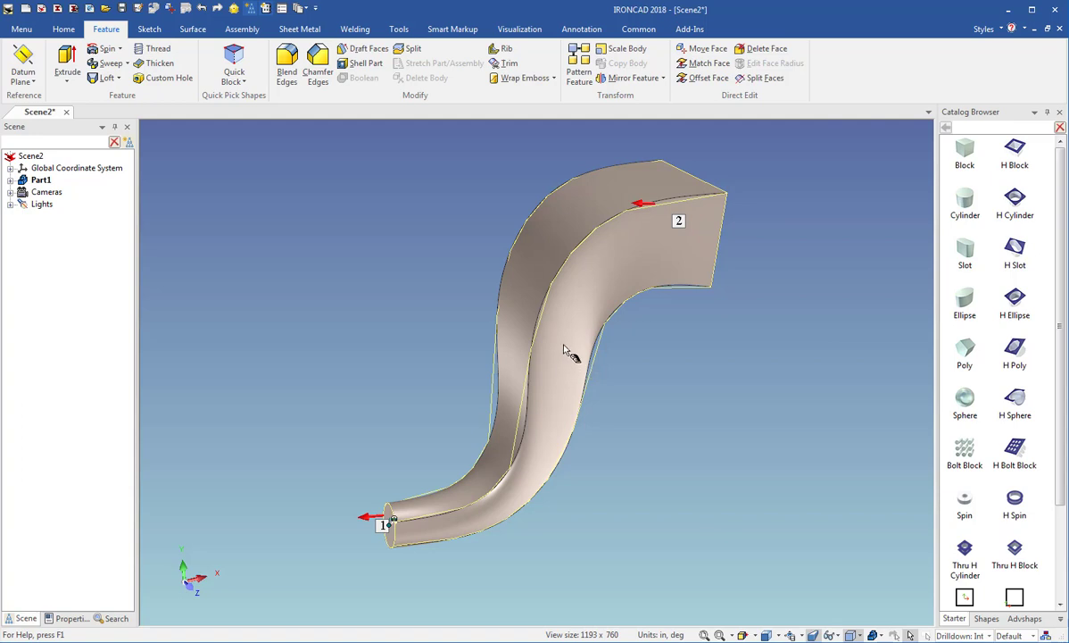
Edit the lofted part's centerline via Edit Center Line, then Finish Shape.
right_click(563, 346)
left_click(612, 368)
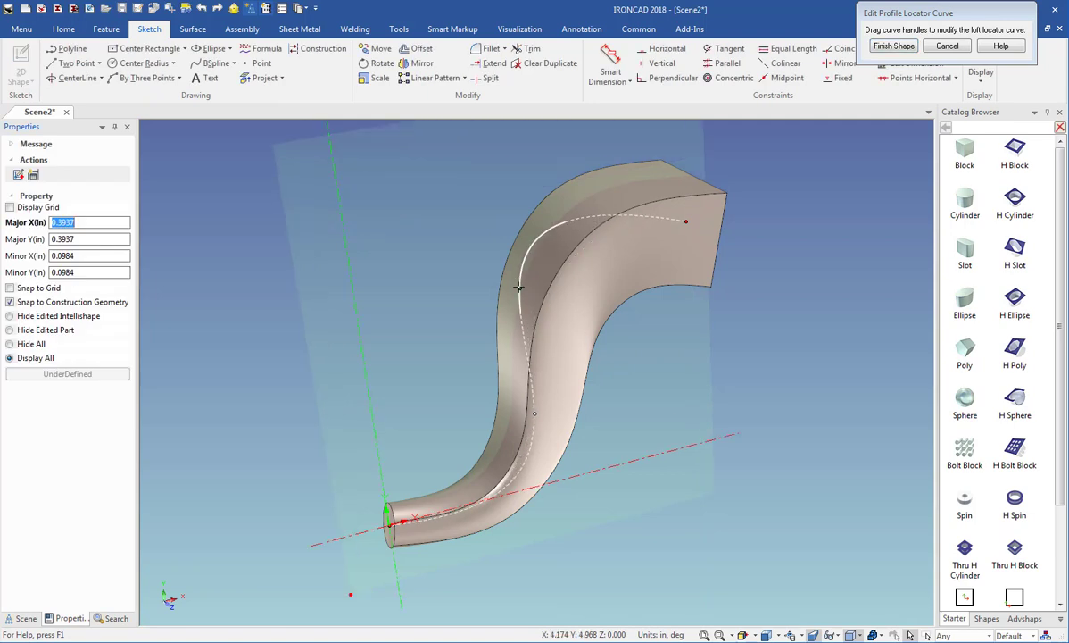
left_click(897, 45)
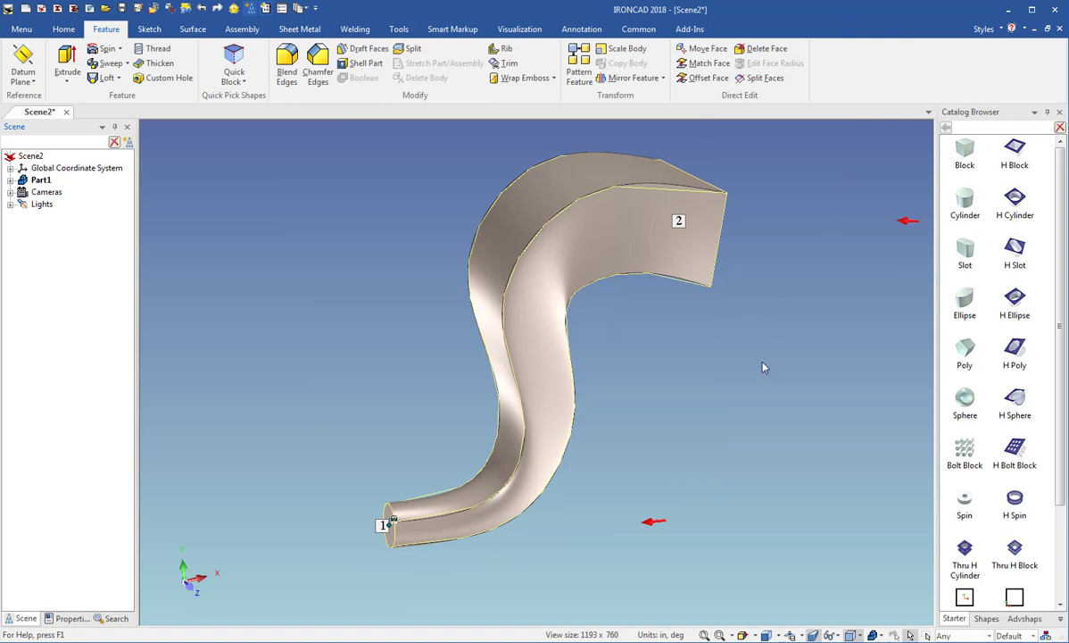
left_click(557, 262)
right_click(519, 250)
key("Escape")
left_click(550, 270)
right_click(550, 270)
left_click(558, 284)
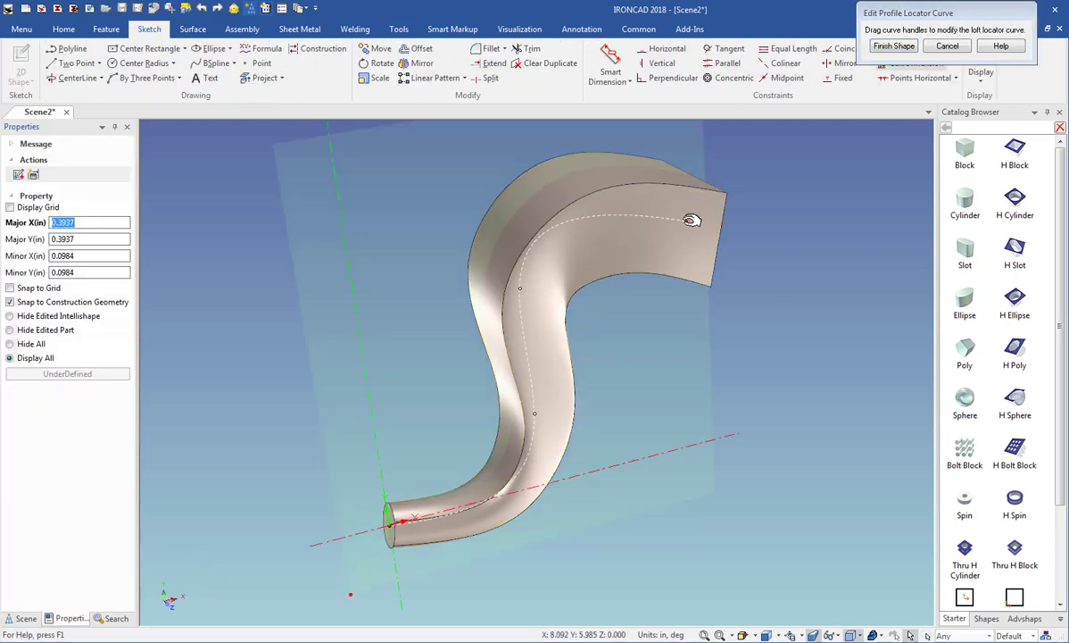
left_click_drag(685, 221, 436, 154)
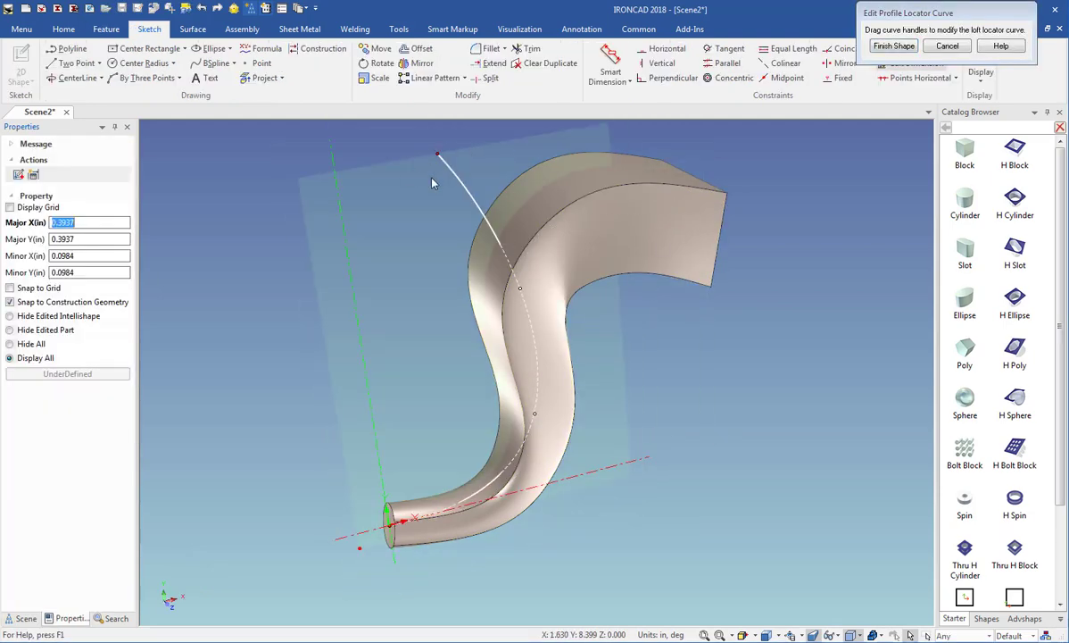
left_click(894, 45)
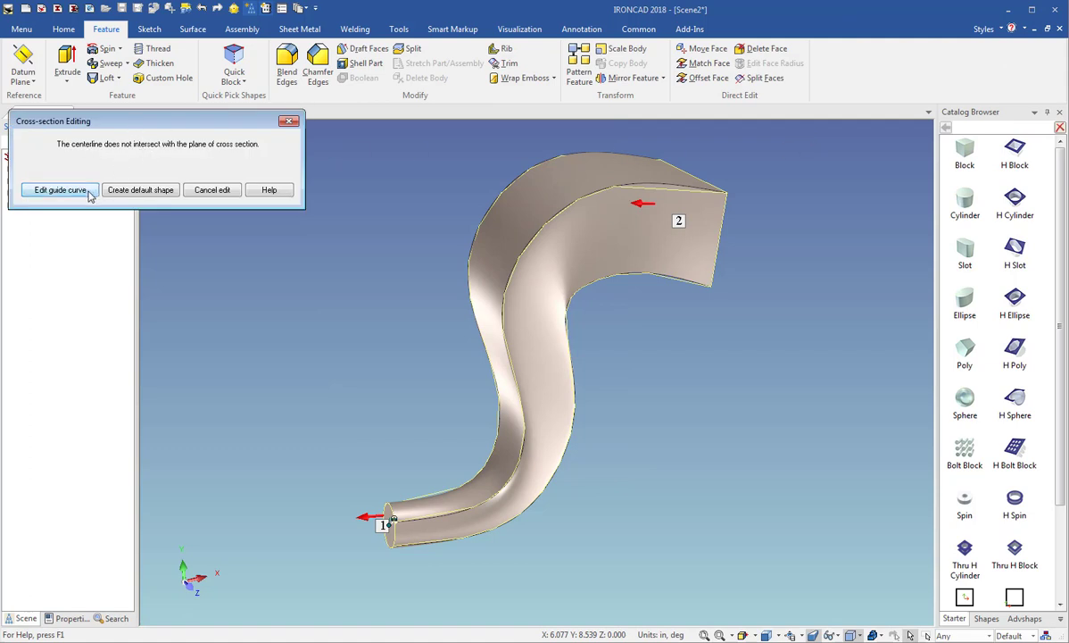
left_click(216, 187)
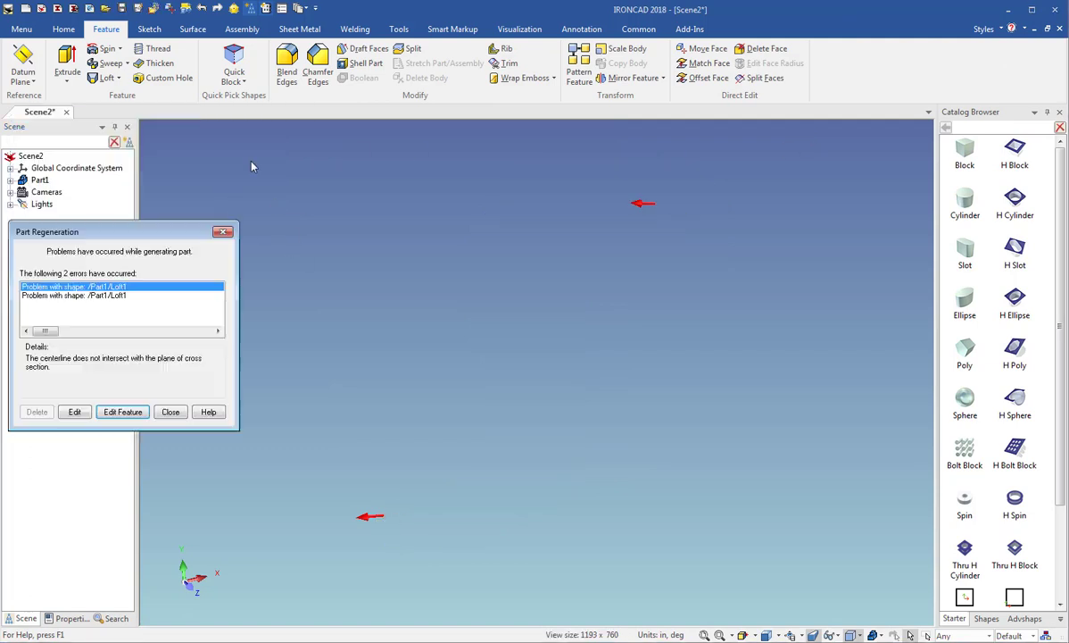
left_click(223, 231)
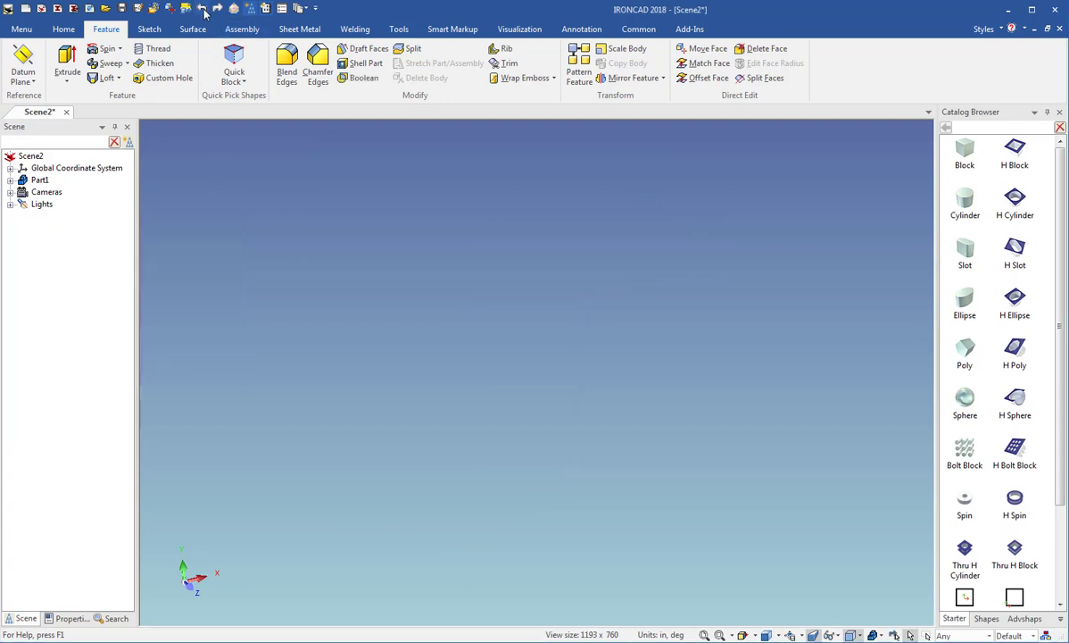
left_click(202, 10)
mouse_move(383, 323)
middle_mouse_down()
mouse_move(432, 337)
mouse_move(380, 333)
middle_mouse_up()
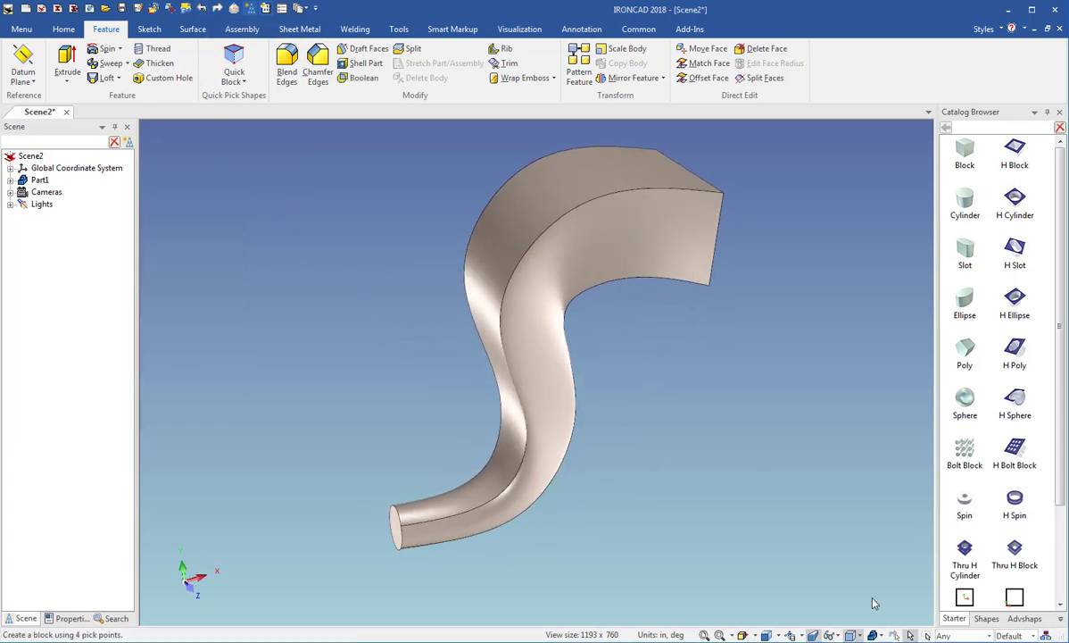
Set the part type to Structured Part from the status bar and orbit to inspect the loft.
left_click(875, 634)
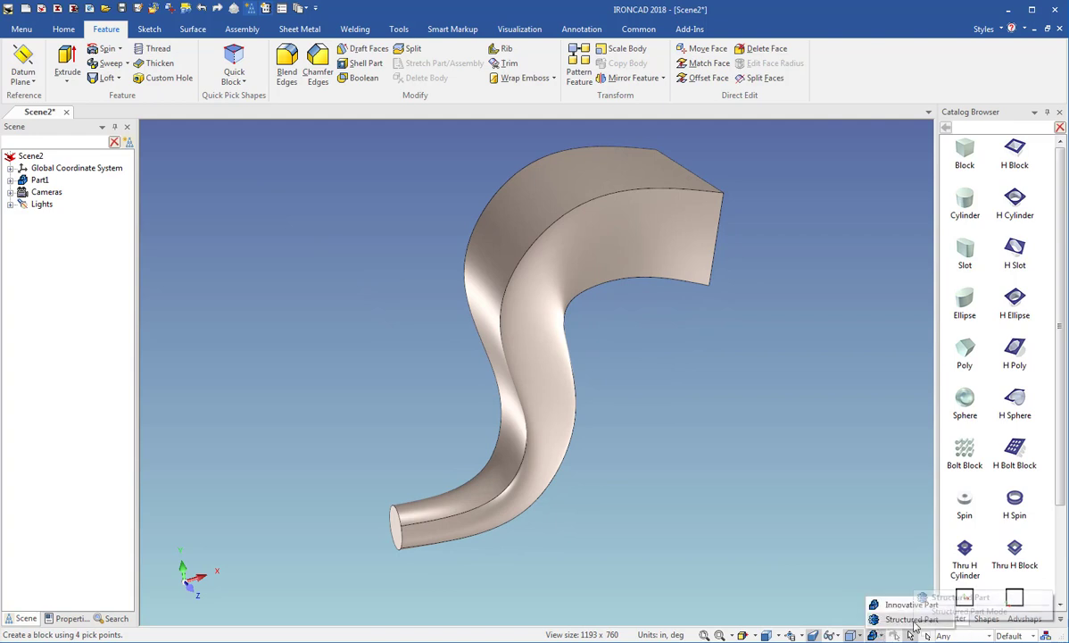
left_click(910, 620)
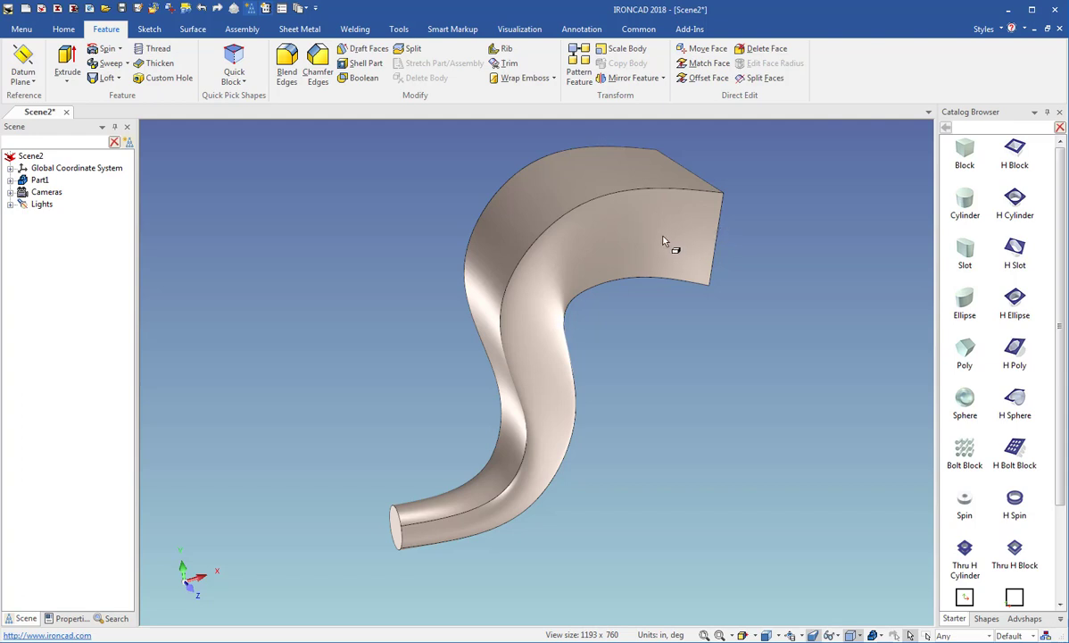
mouse_move(688, 398)
middle_mouse_down()
mouse_move(546, 391)
mouse_move(730, 394)
mouse_move(733, 403)
middle_mouse_up()
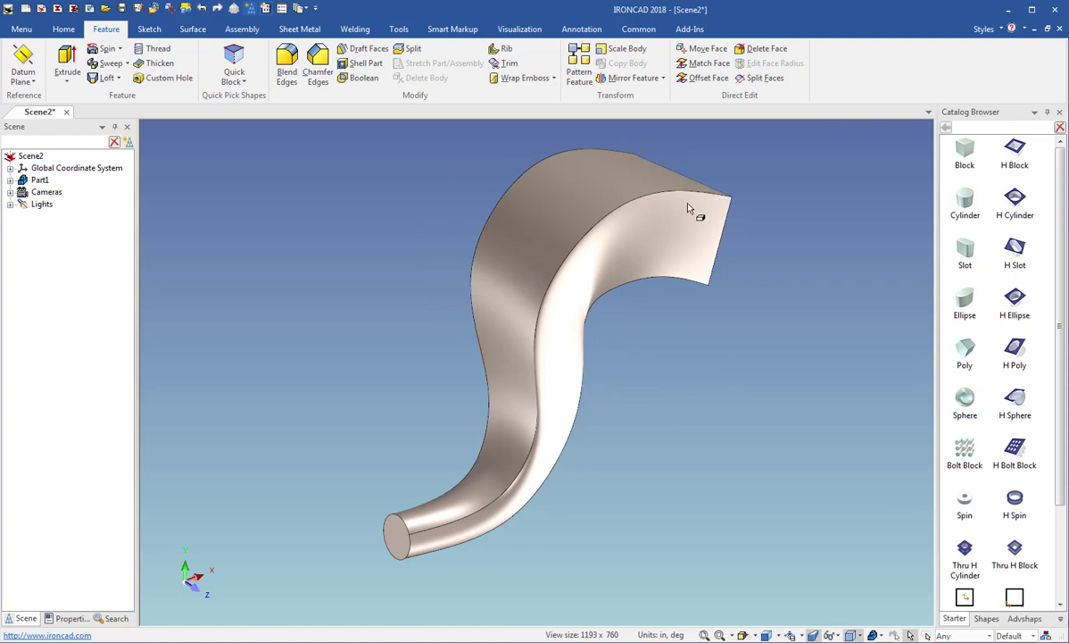
middle_click_drag(697, 246, 675, 265)
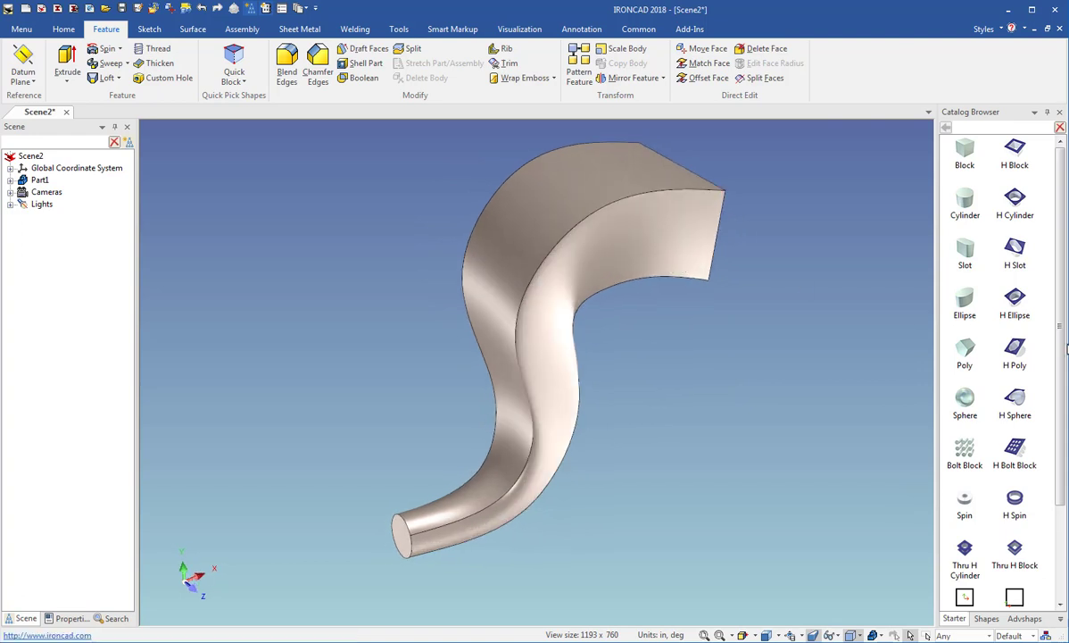